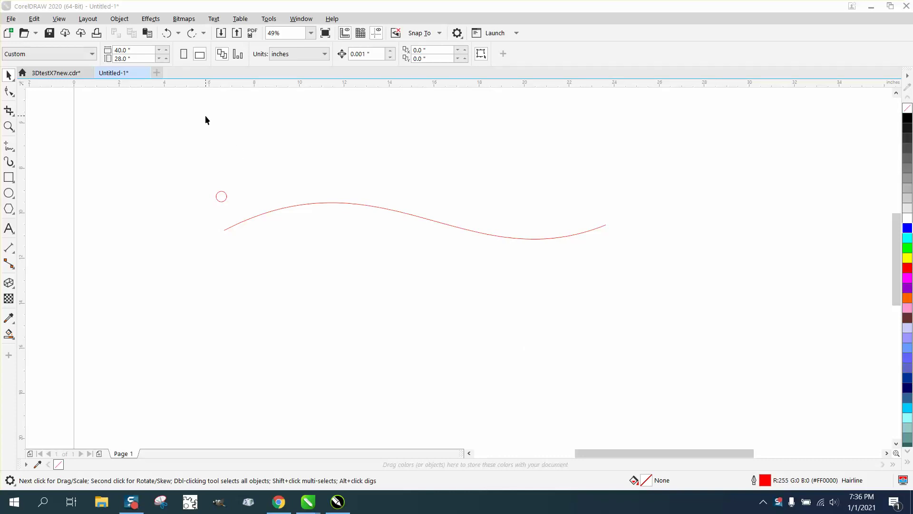
Open the Fit Objects to Path docker from the Object menu beside the wavy curve and circle.
{"action": "left_click", "coordinate": [118, 19]}
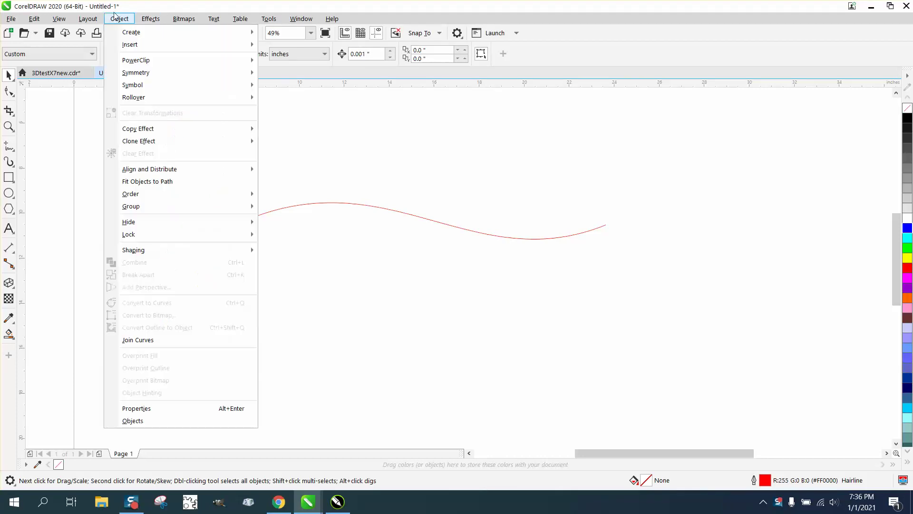
{"action": "mouse_move", "coordinate": [146, 129]}
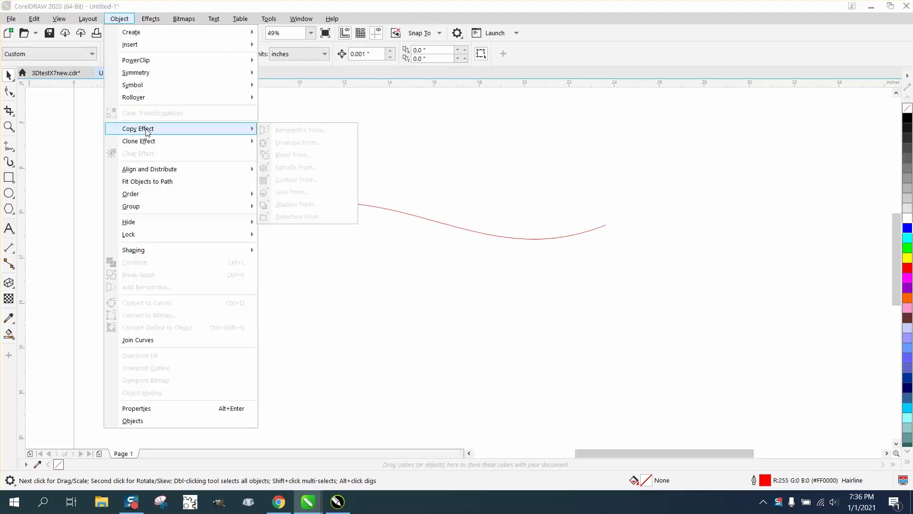
{"action": "left_click", "coordinate": [151, 183]}
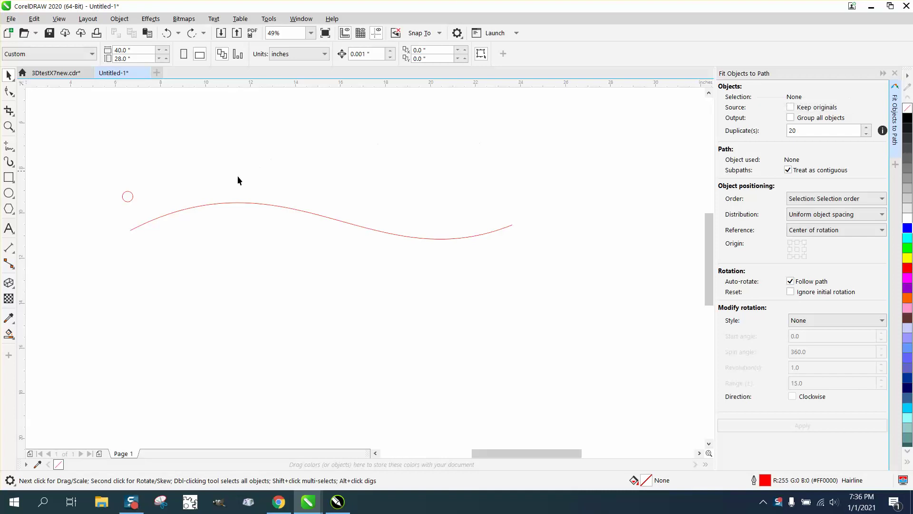
{"action": "left_click", "coordinate": [209, 204]}
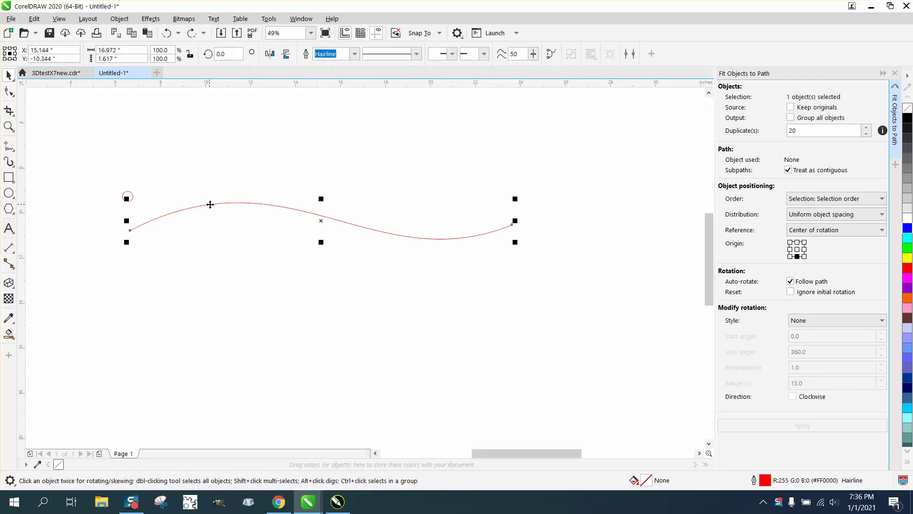
{"action": "left_click", "coordinate": [133, 199], "text": "shift"}
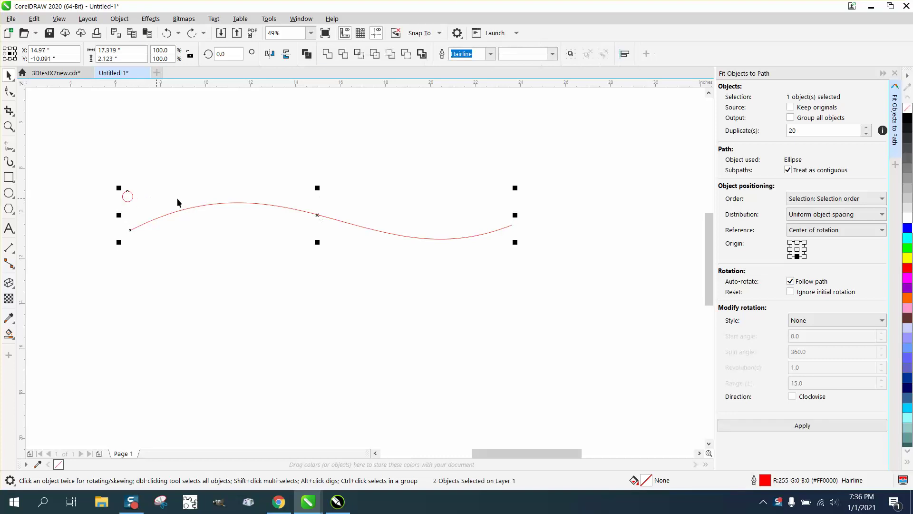
{"action": "left_click", "coordinate": [803, 426]}
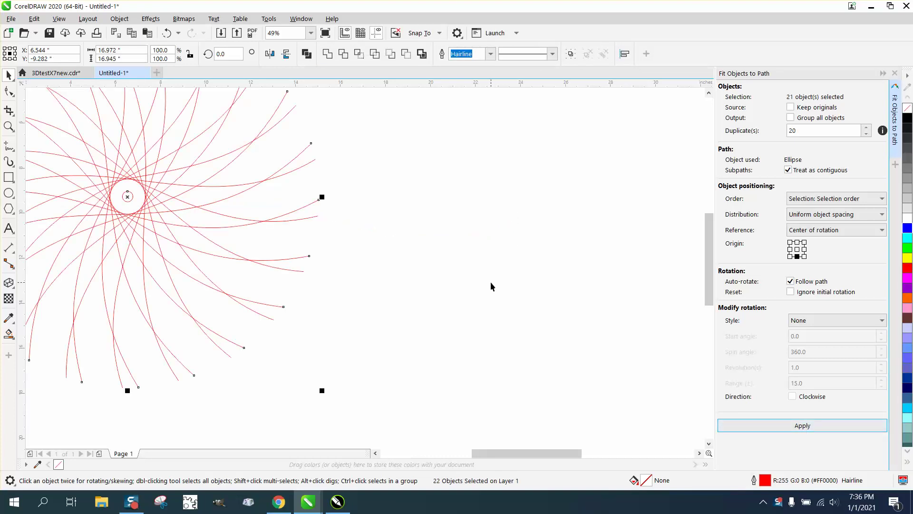
{"action": "left_click", "coordinate": [166, 33]}
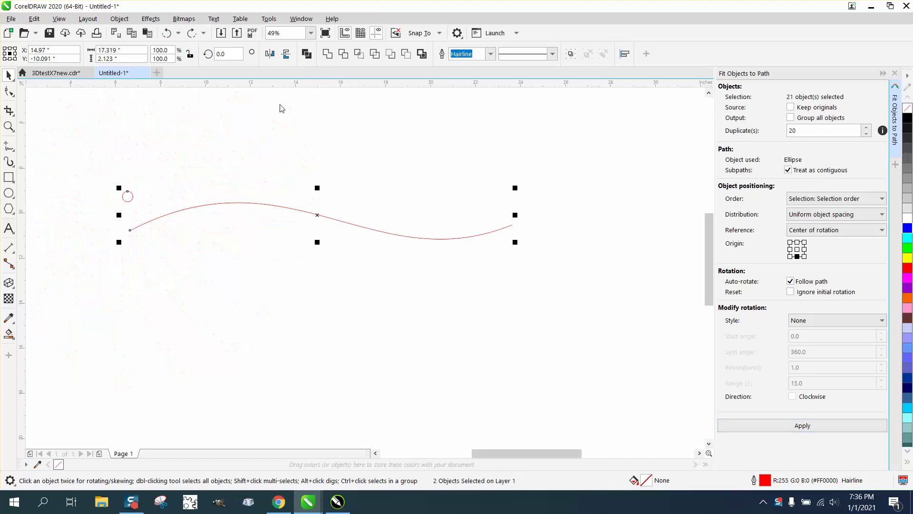
{"action": "left_click", "coordinate": [385, 157]}
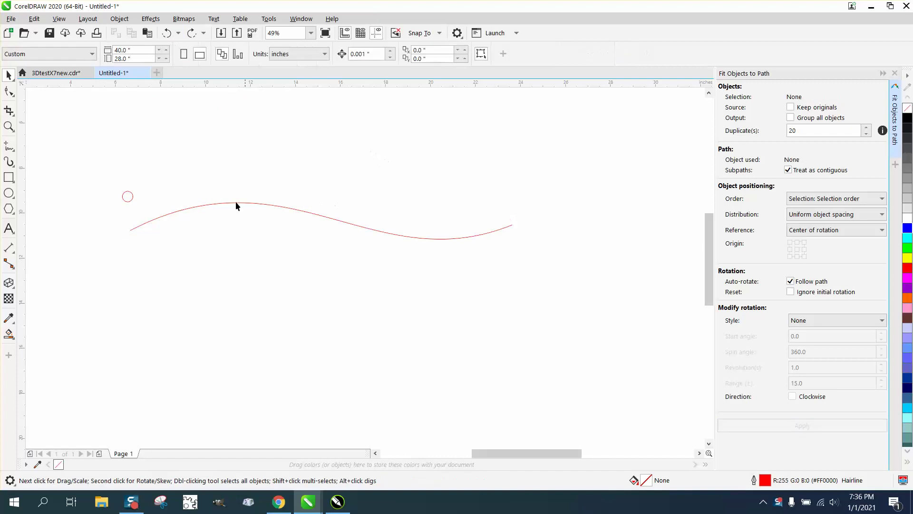
{"action": "left_click", "coordinate": [131, 198]}
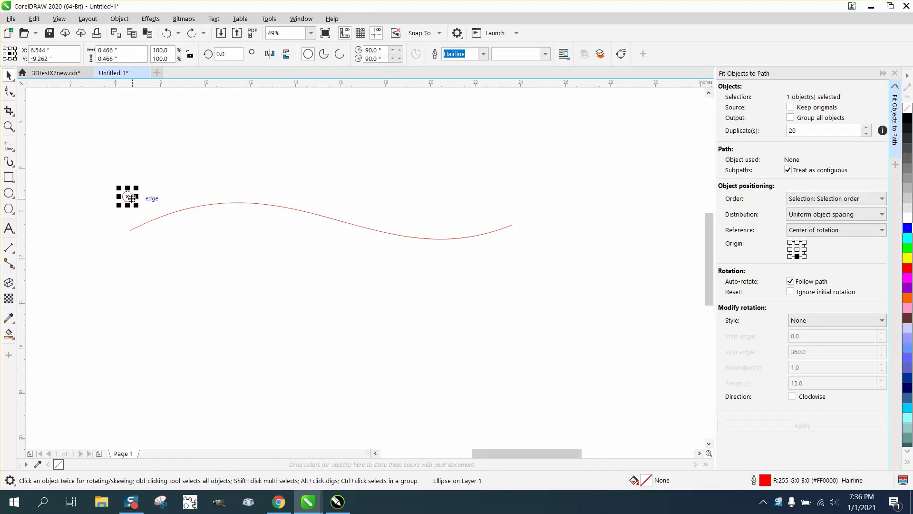
{"action": "left_click", "coordinate": [214, 207], "text": "shift"}
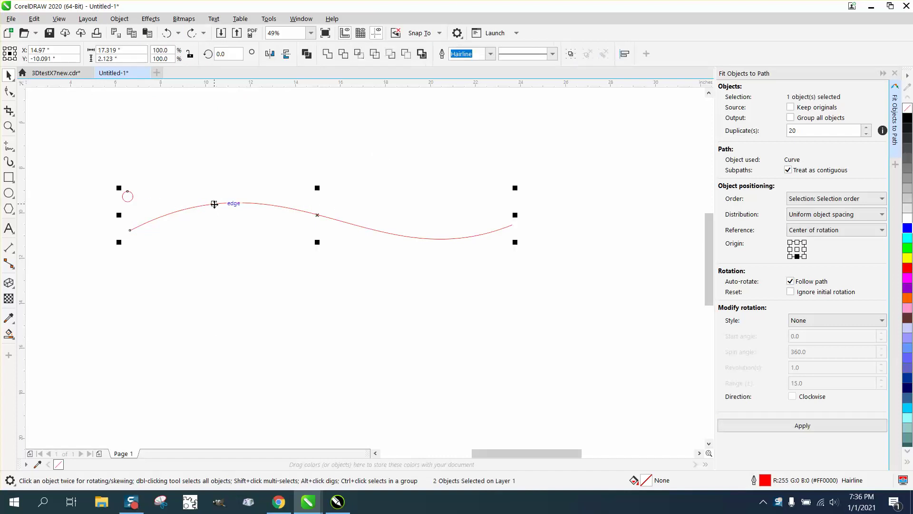
{"action": "left_click", "coordinate": [804, 427]}
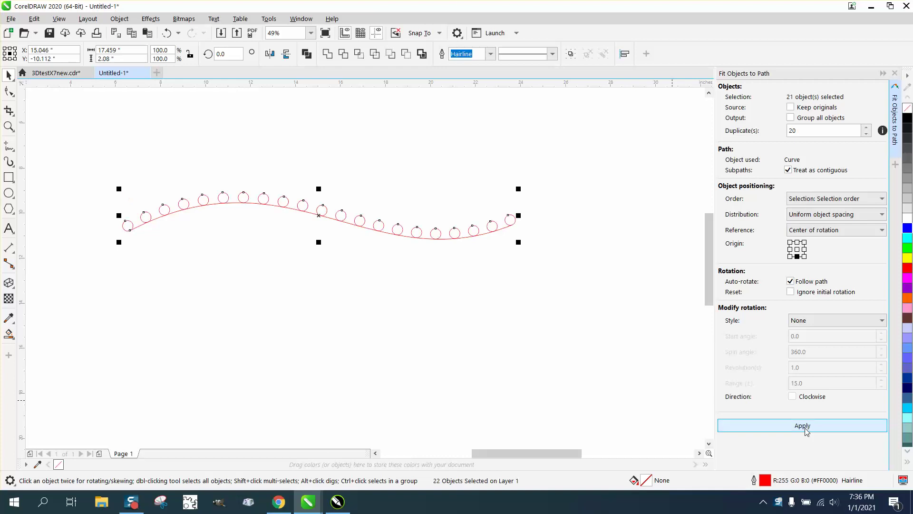
{"action": "left_click", "coordinate": [167, 32]}
{"action": "left_click_drag", "start_coordinate": [100, 132], "coordinate": [526, 297]}
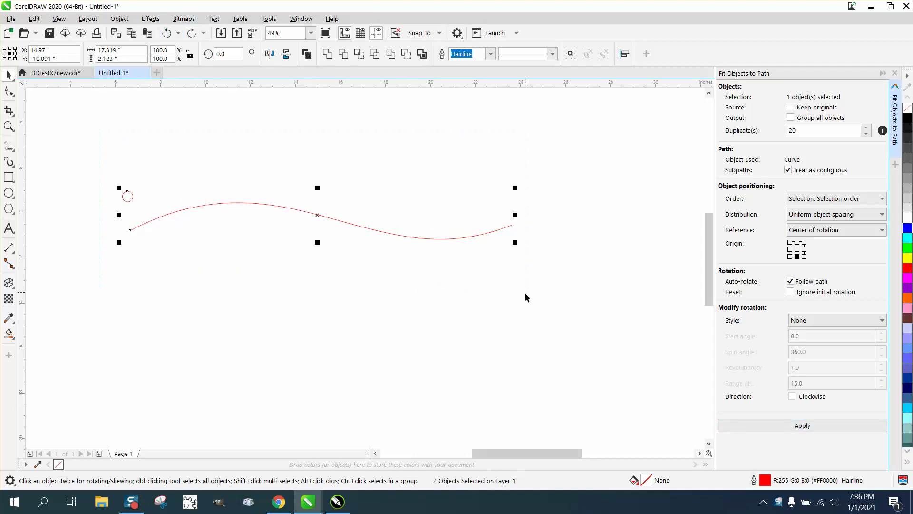
{"action": "left_click", "coordinate": [811, 427]}
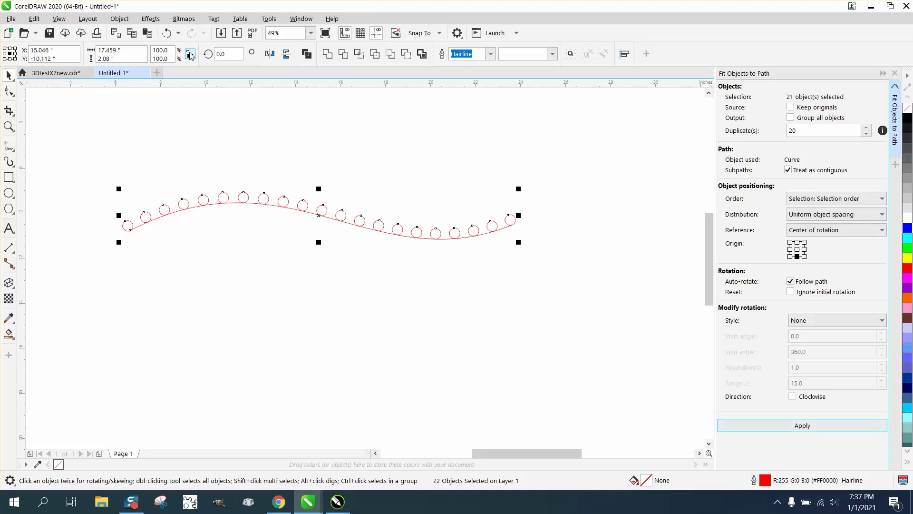
{"action": "left_click", "coordinate": [168, 32]}
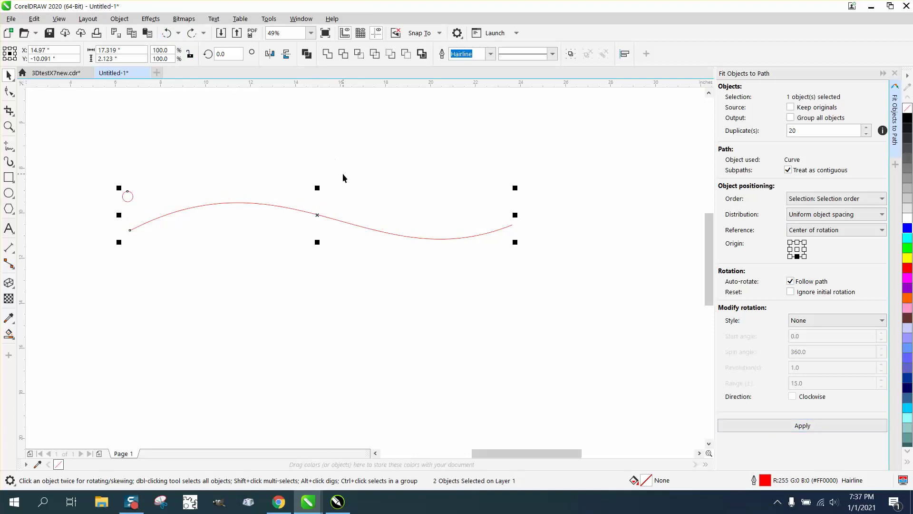
{"action": "left_click_drag", "start_coordinate": [107, 158], "coordinate": [596, 325]}
Fit 20 circle copies along the wavy curve, undoing trial fits, then reapply with Origin set to centre.
{"action": "left_click", "coordinate": [803, 426]}
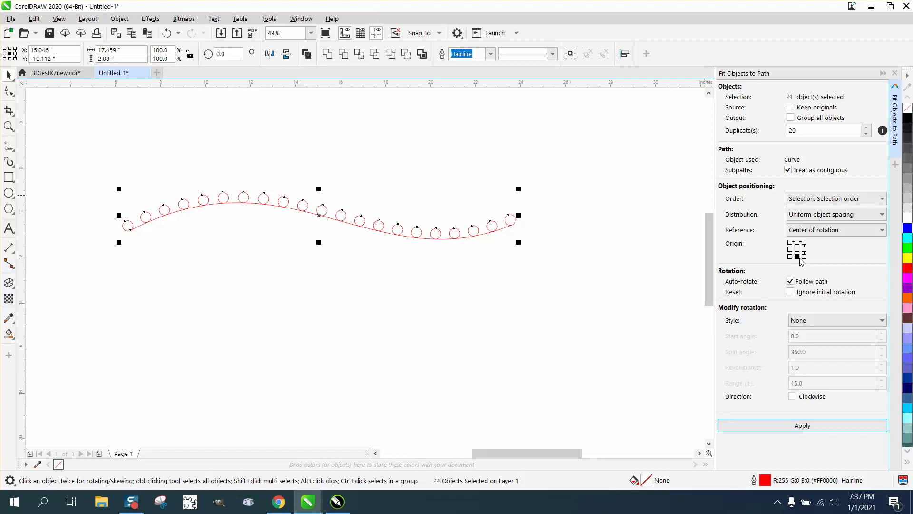
{"action": "left_click", "coordinate": [166, 33]}
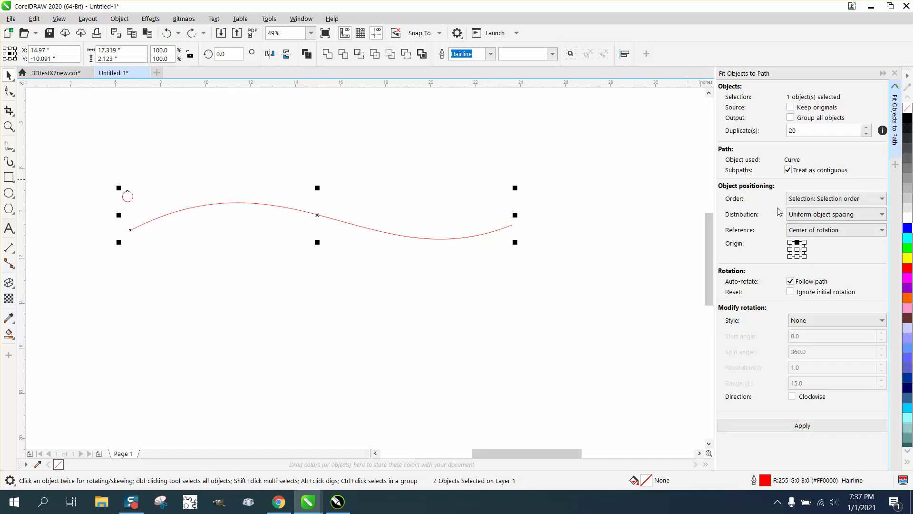
{"action": "left_click_drag", "start_coordinate": [100, 146], "coordinate": [115, 211]}
{"action": "left_click_drag", "start_coordinate": [592, 337], "coordinate": [592, 338]}
{"action": "left_click", "coordinate": [802, 425]}
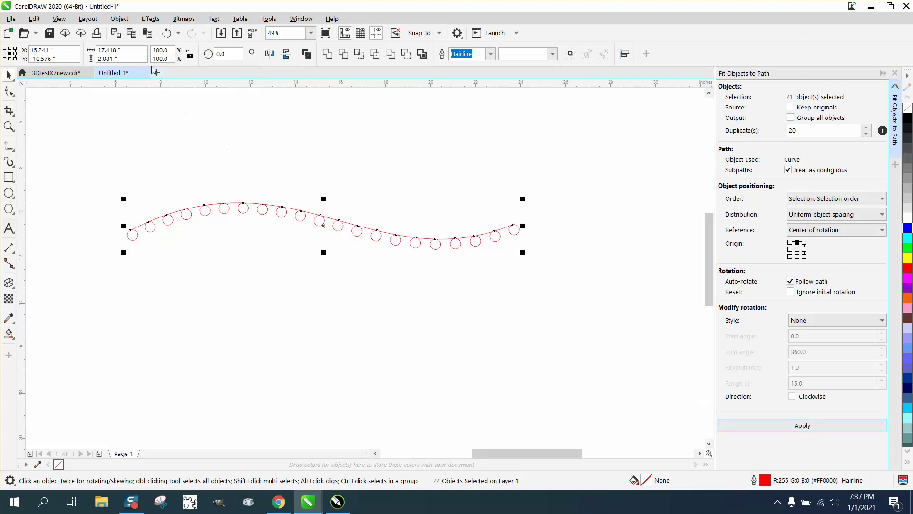
{"action": "left_click", "coordinate": [166, 33]}
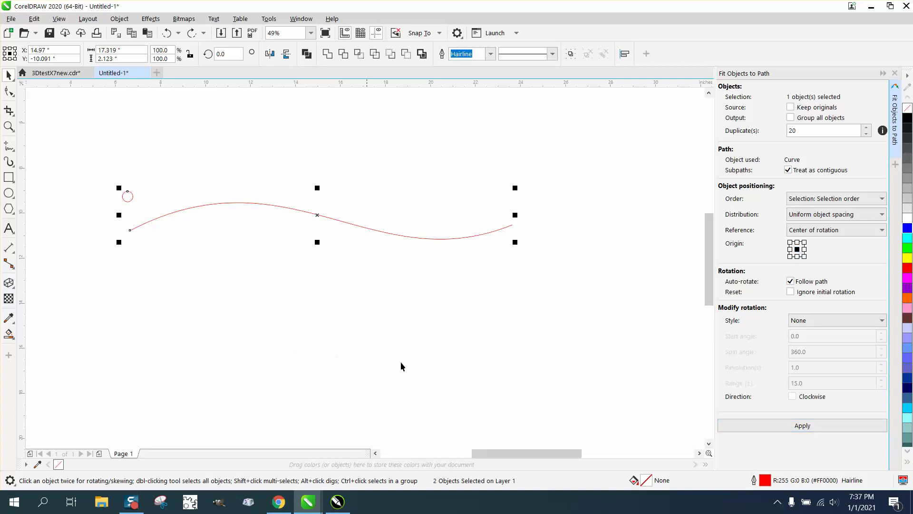
{"action": "left_click", "coordinate": [773, 424]}
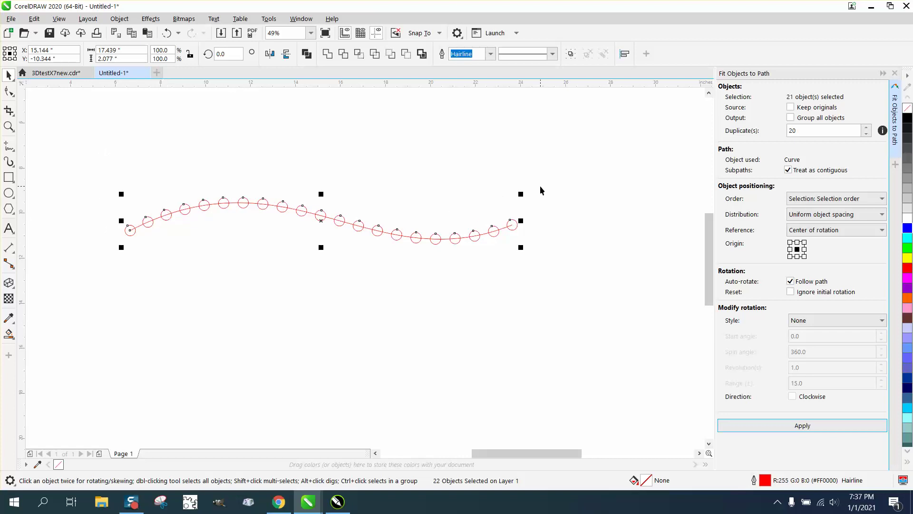
Undo the twenty fitted circles, select the wavy curve, and bring up the Window > Dockers list.
{"action": "left_click", "coordinate": [492, 178]}
{"action": "left_click", "coordinate": [167, 33]}
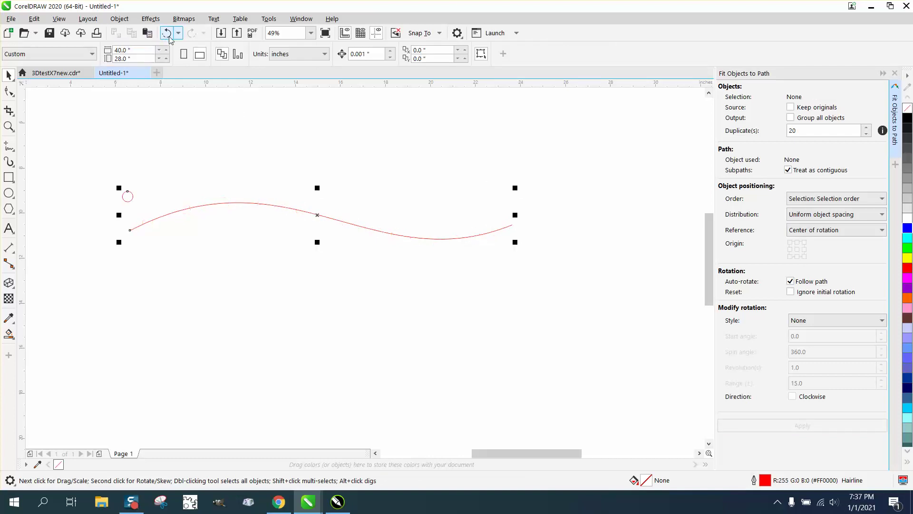
{"action": "left_click", "coordinate": [284, 191]}
{"action": "left_click", "coordinate": [287, 208]}
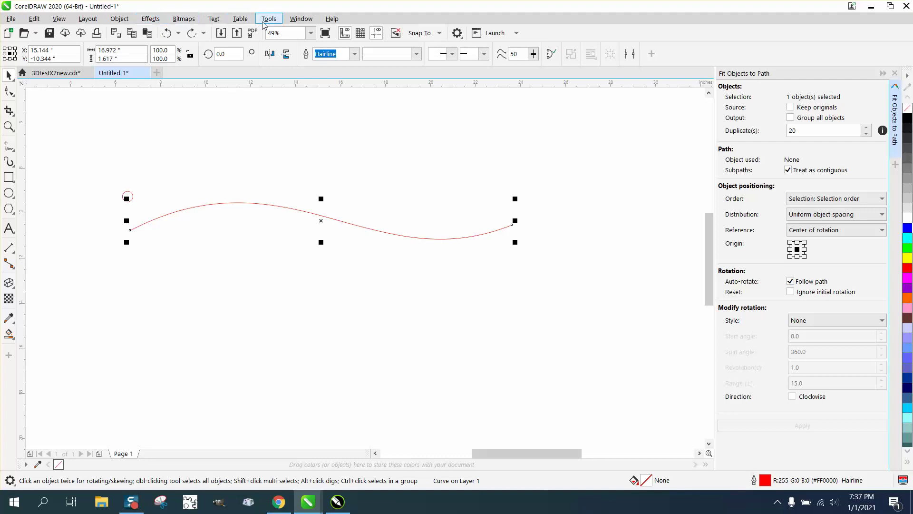
{"action": "left_click", "coordinate": [301, 19]}
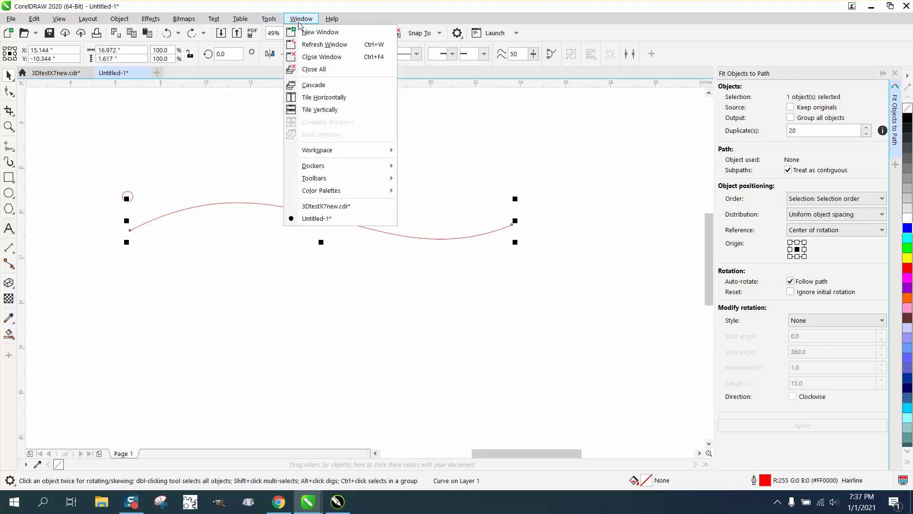
{"action": "mouse_move", "coordinate": [327, 166]}
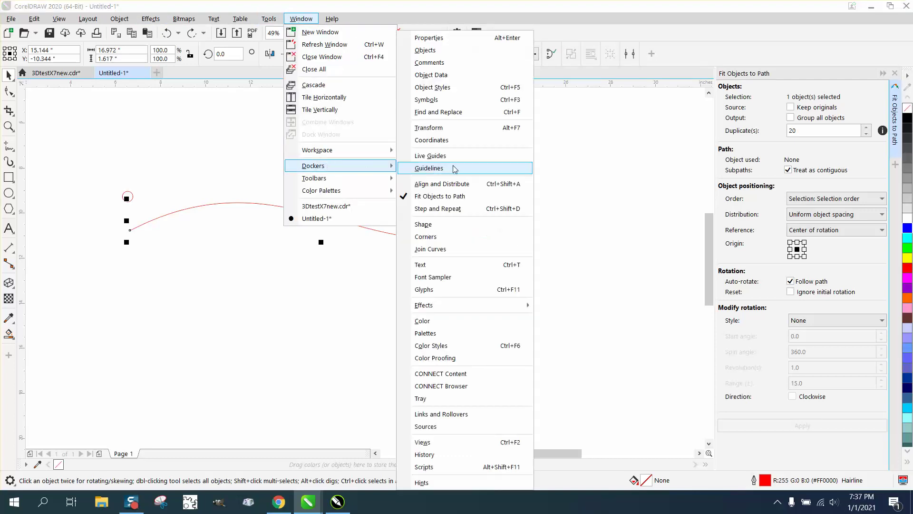
Show the curve's length in Properties and stretch the wavy curve to an 18-inch width.
{"action": "left_click", "coordinate": [431, 38]}
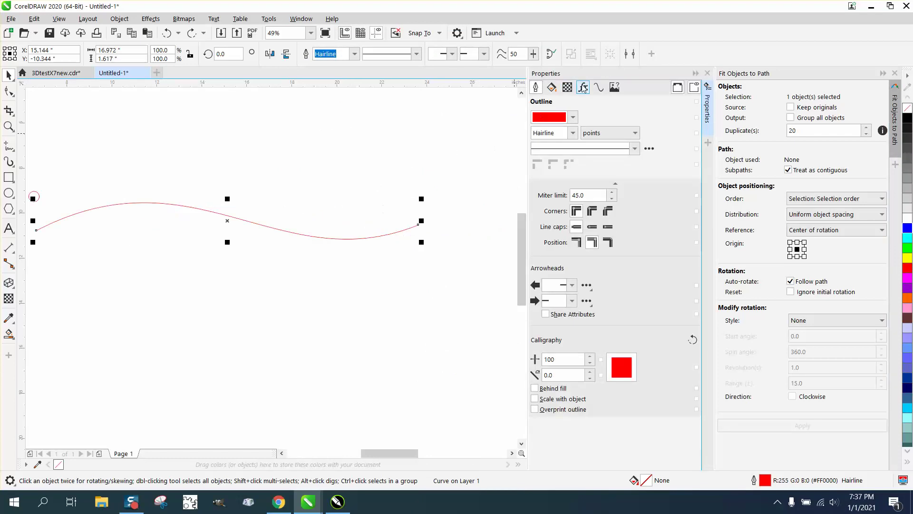
{"action": "left_click", "coordinate": [601, 87]}
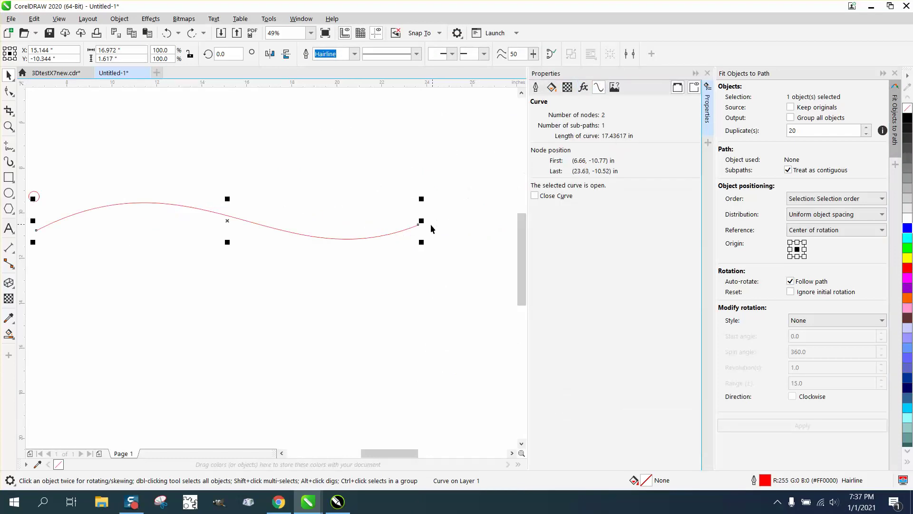
{"action": "left_click_drag", "start_coordinate": [422, 222], "coordinate": [436, 220]}
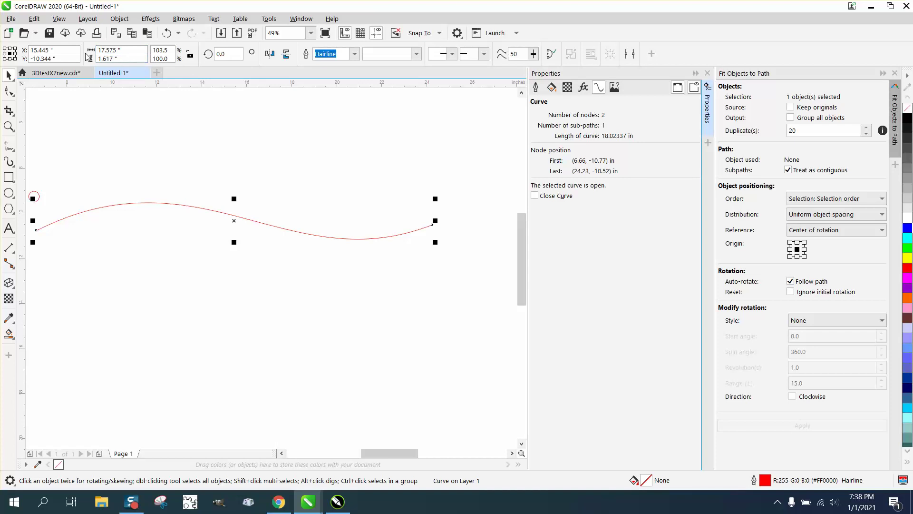
{"action": "left_click", "coordinate": [117, 50]}
{"action": "type", "text": "18"}
{"action": "key", "text": "Return"}
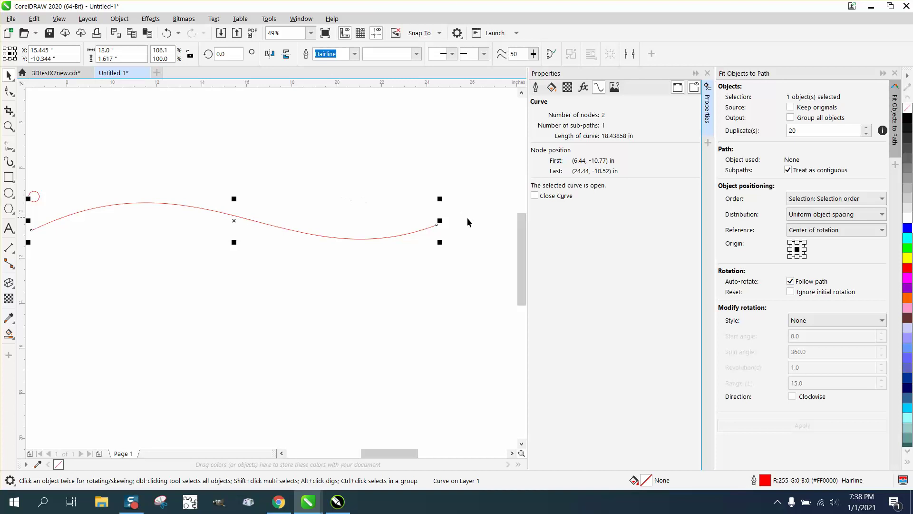
Narrow the curve, then set its horizontal scale to 103% and finally 103.5% for an 18.015 in length.
{"action": "left_click_drag", "start_coordinate": [440, 221], "coordinate": [433, 221]}
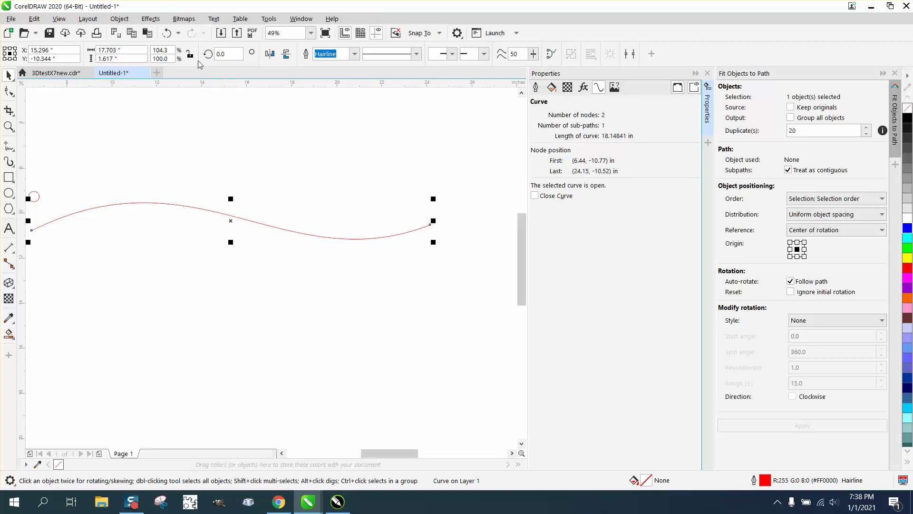
{"action": "double_click", "coordinate": [172, 51]}
{"action": "type", "text": "1"}
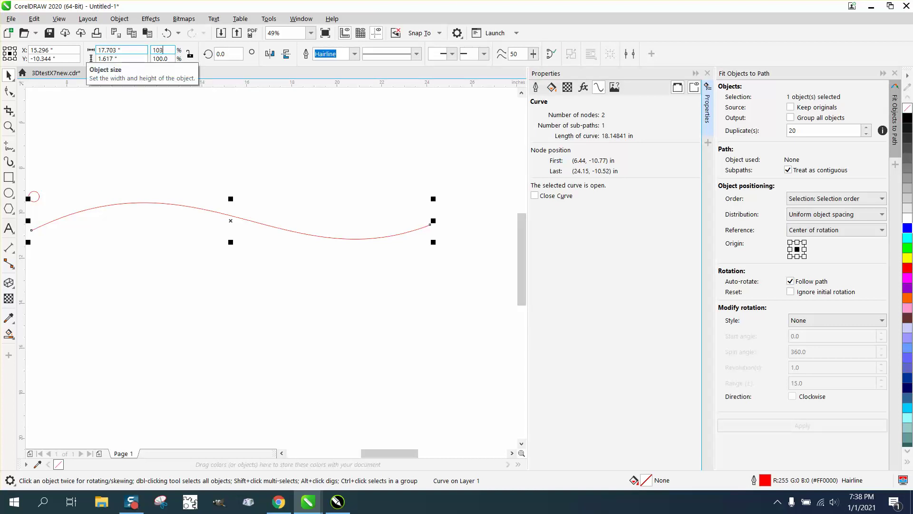
{"action": "type", "text": "03"}
{"action": "key", "text": "Return"}
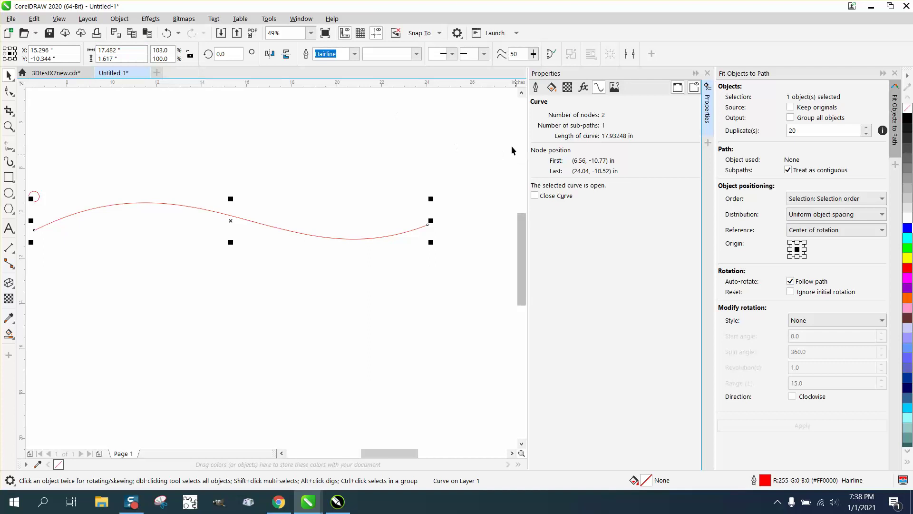
{"action": "double_click", "coordinate": [168, 50]}
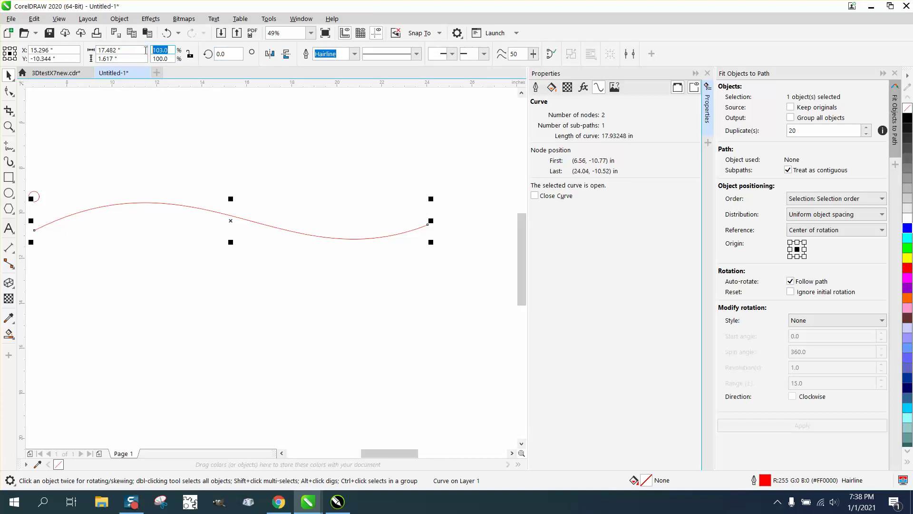
{"action": "type", "text": "10"}
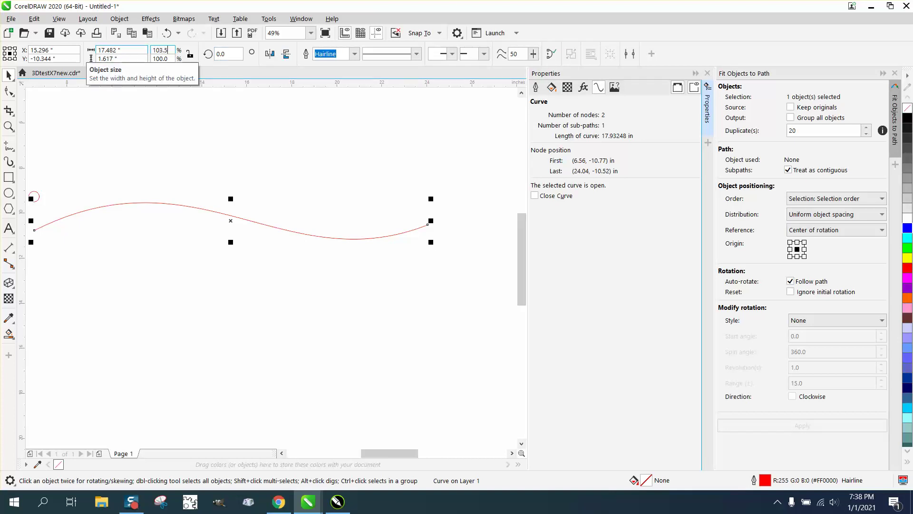
{"action": "type", "text": "3.5"}
{"action": "key", "text": "Return"}
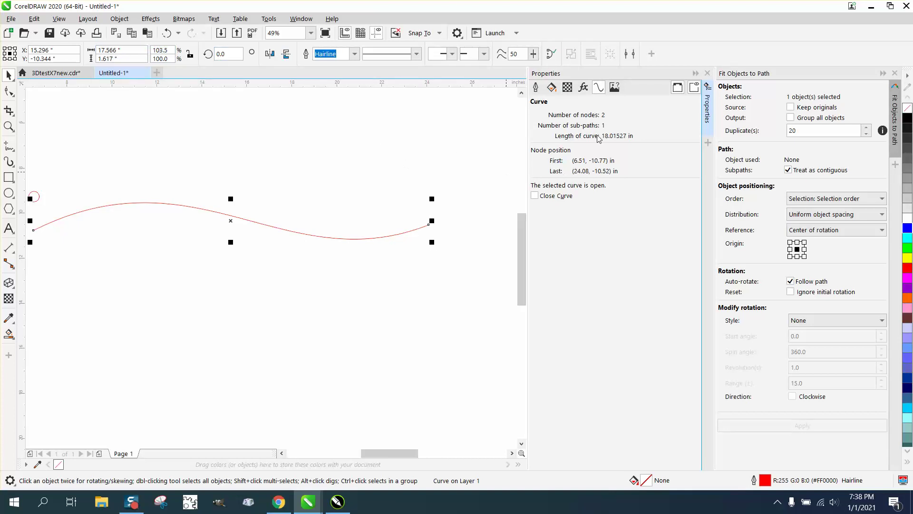
Draw a circle at the curve's left end with the Ellipse tool and size it to 0.5" × 0.5".
{"action": "scroll", "coordinate": [455, 200], "scroll_direction": "down", "scroll_amount": 2}
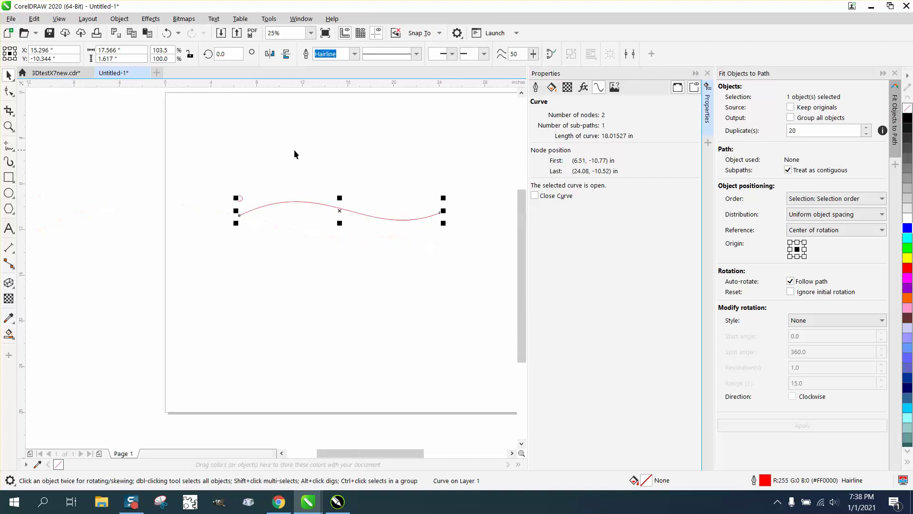
{"action": "key", "text": "F7"}
{"action": "left_click_drag", "start_coordinate": [237, 195], "coordinate": [243, 200]}
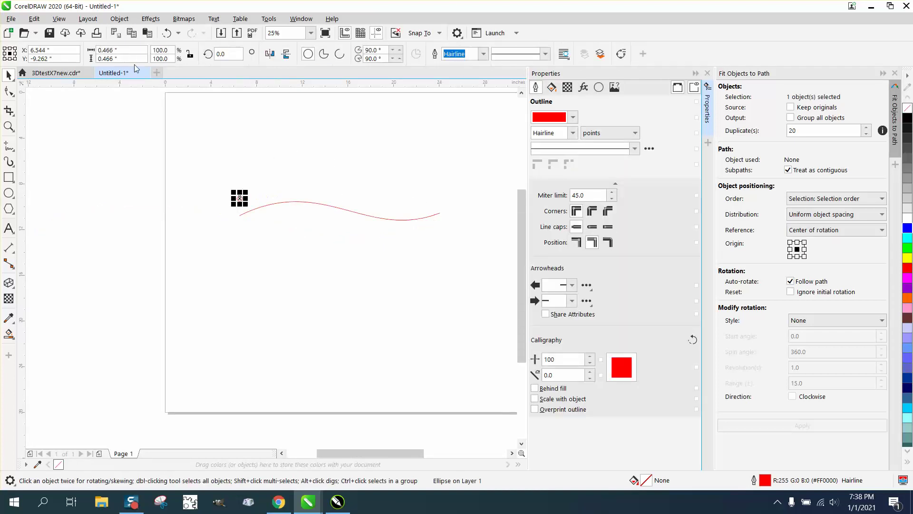
{"action": "left_click", "coordinate": [109, 50]}
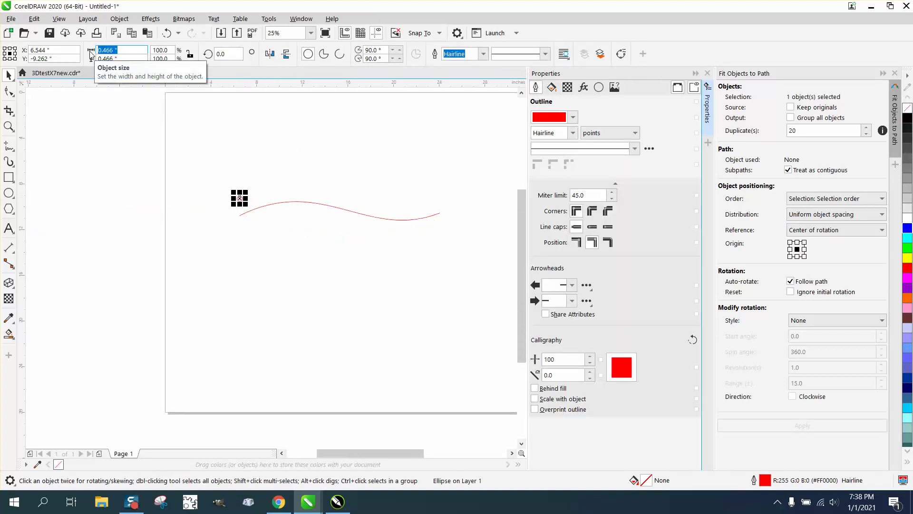
{"action": "left_click", "coordinate": [190, 54]}
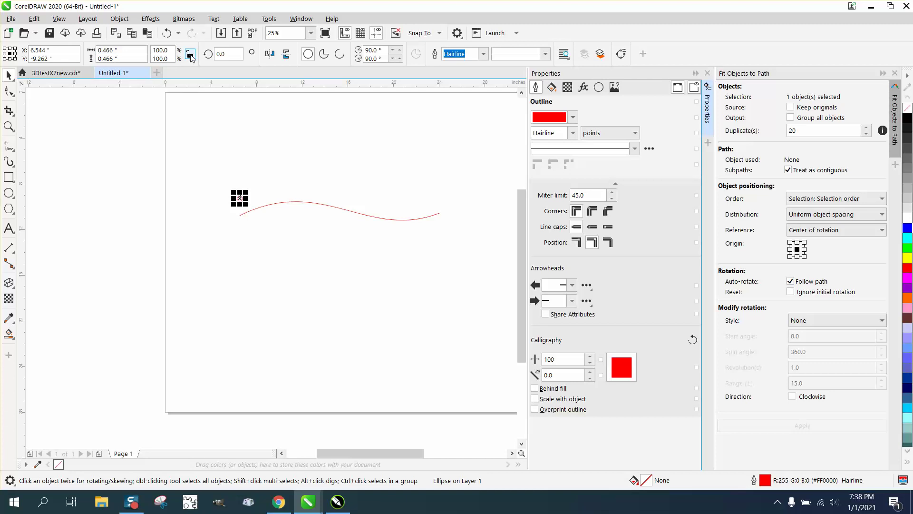
{"action": "left_click", "coordinate": [127, 54]}
{"action": "type", "text": "0.5"}
{"action": "key", "text": "Return"}
Select the circle and curve, change Duplicate(s) from 20 to 18, and apply the fit.
{"action": "mouse_move", "coordinate": [210, 169]}
{"action": "left_mouse_down"}
{"action": "mouse_move", "coordinate": [240, 199]}
{"action": "mouse_move", "coordinate": [471, 244]}
{"action": "left_mouse_up"}
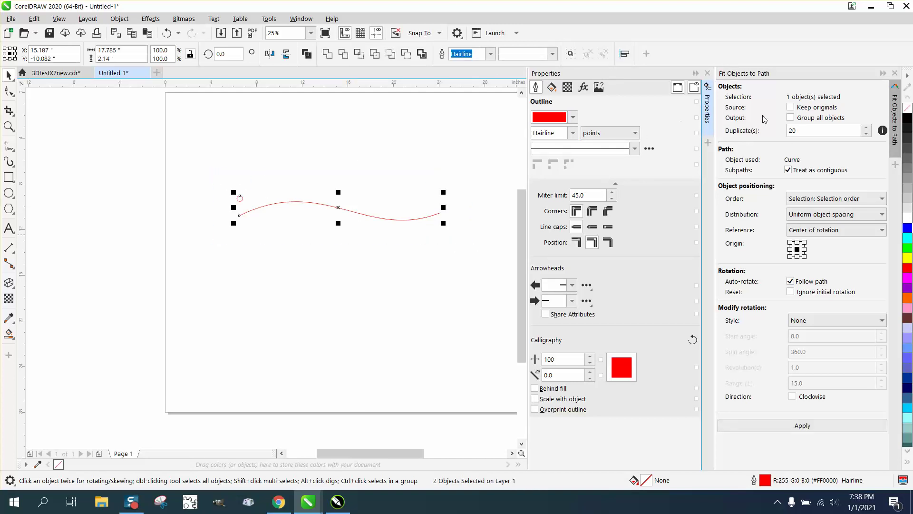
{"action": "left_click", "coordinate": [796, 129]}
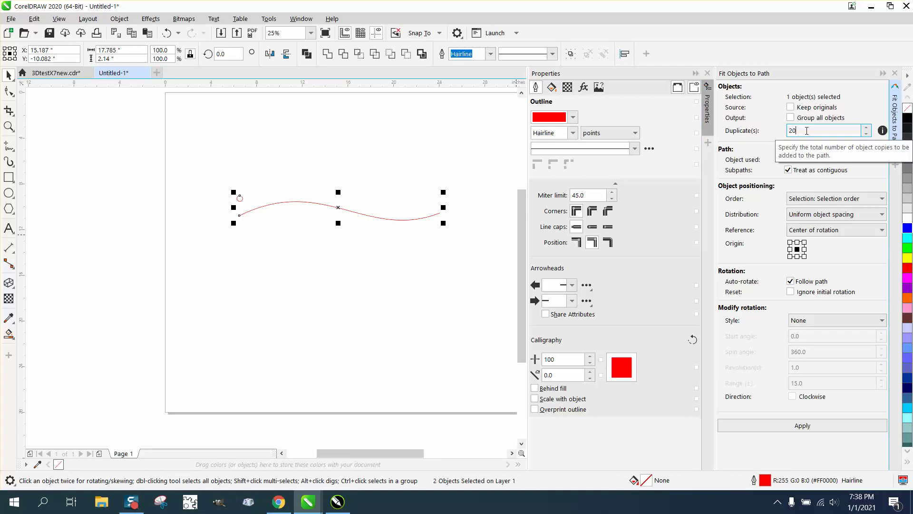
{"action": "left_click_drag", "start_coordinate": [795, 130], "coordinate": [786, 131]}
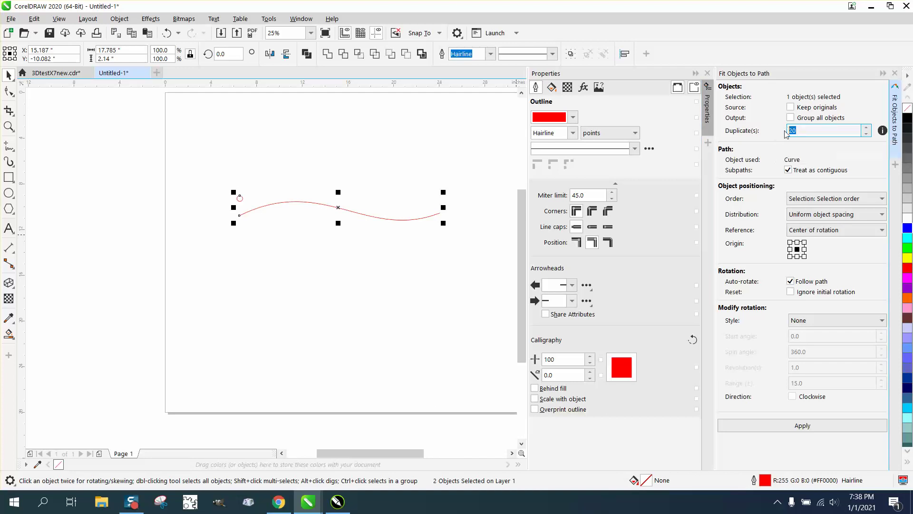
{"action": "type", "text": "18"}
{"action": "left_click", "coordinate": [800, 424]}
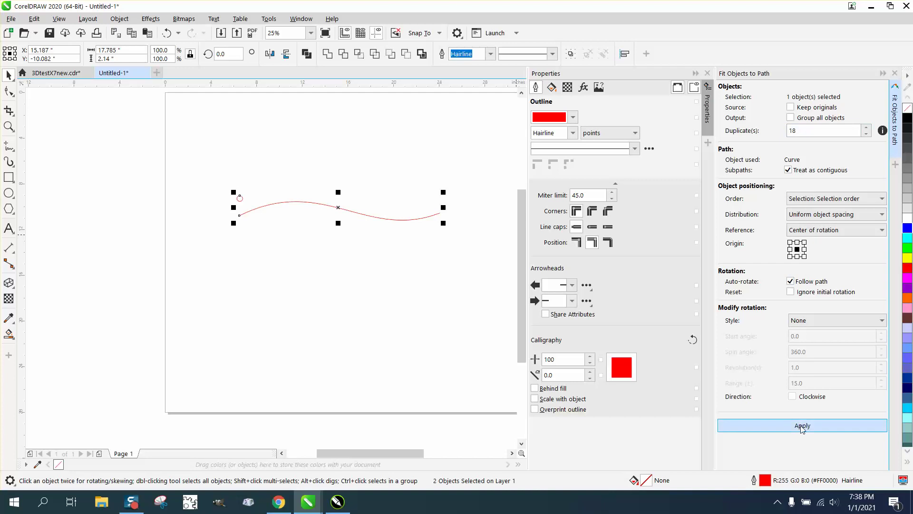
Zoom in on the first circles and add a parallel dimension reading 1.00" between their centres.
{"action": "left_click", "coordinate": [8, 126]}
{"action": "left_click_drag", "start_coordinate": [224, 196], "coordinate": [399, 255]}
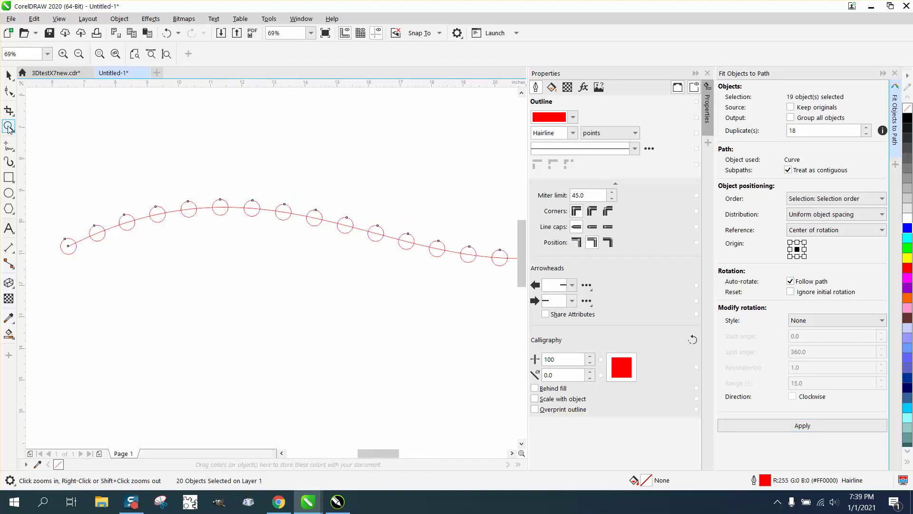
{"action": "left_click_drag", "start_coordinate": [237, 190], "coordinate": [351, 246]}
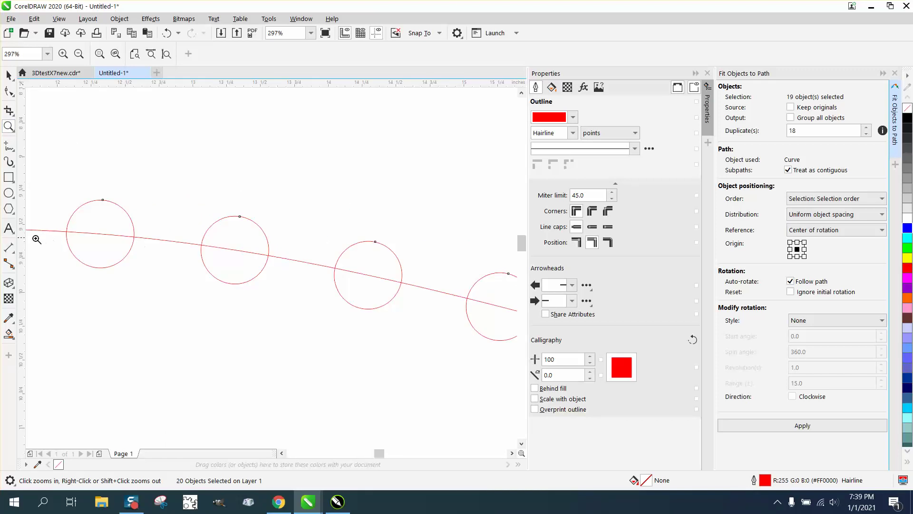
{"action": "left_click", "coordinate": [10, 248]}
{"action": "left_click", "coordinate": [36, 248]}
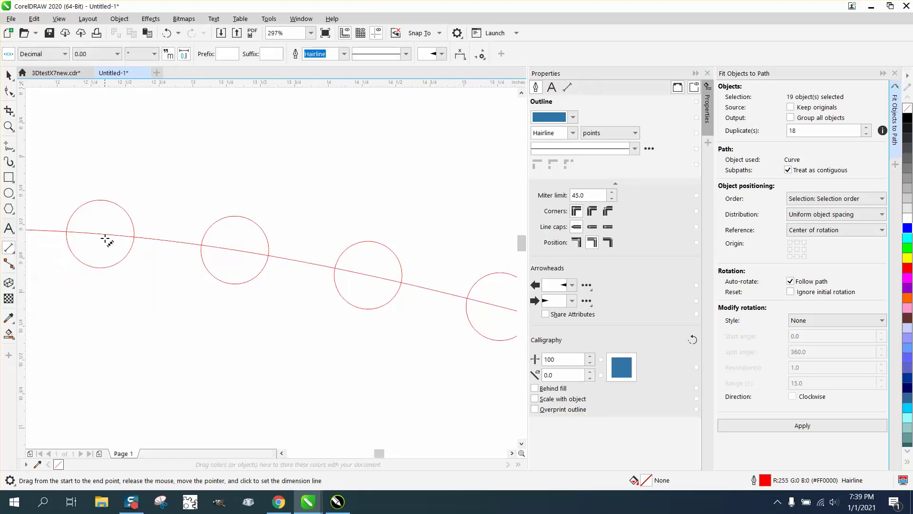
{"action": "left_click_drag", "start_coordinate": [101, 234], "coordinate": [236, 250]}
{"action": "left_click", "coordinate": [241, 189]}
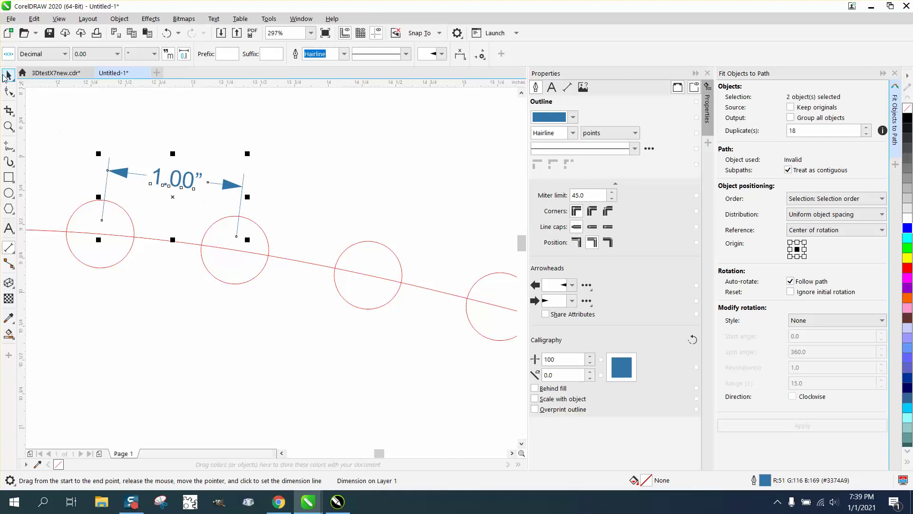
{"action": "left_click", "coordinate": [6, 75]}
{"action": "scroll", "coordinate": [329, 188], "scroll_direction": "down", "scroll_amount": 5}
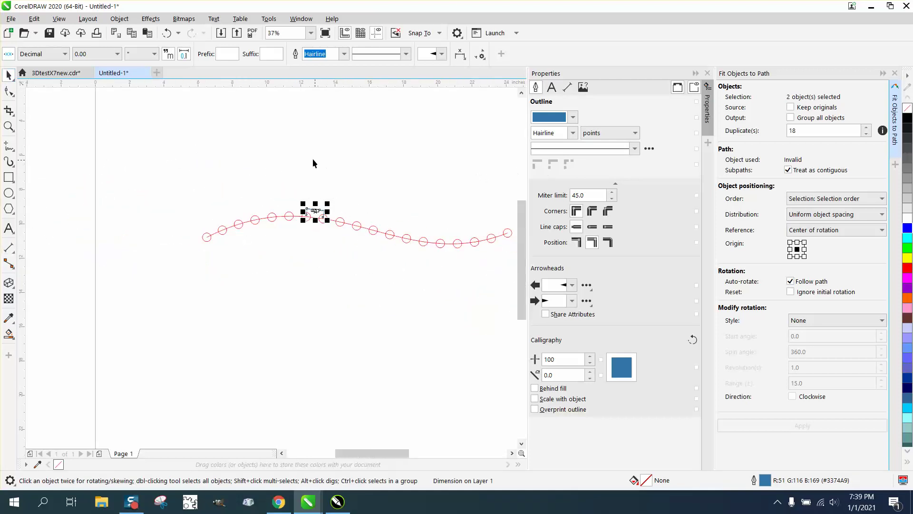
Close the Properties and Fit Objects to Path dockers, then reopen only Fit Objects to Path.
{"action": "scroll", "coordinate": [313, 163], "scroll_direction": "down", "scroll_amount": 2}
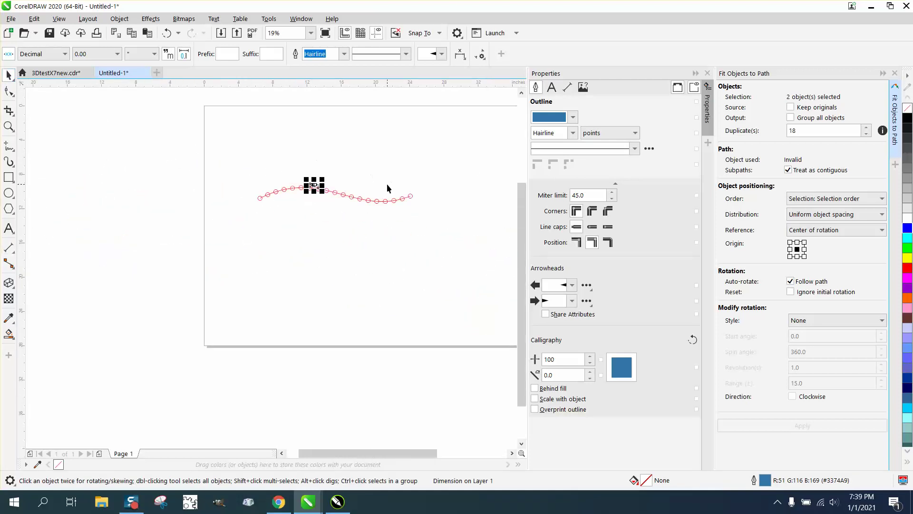
{"action": "left_click", "coordinate": [709, 73]}
{"action": "left_click", "coordinate": [895, 73]}
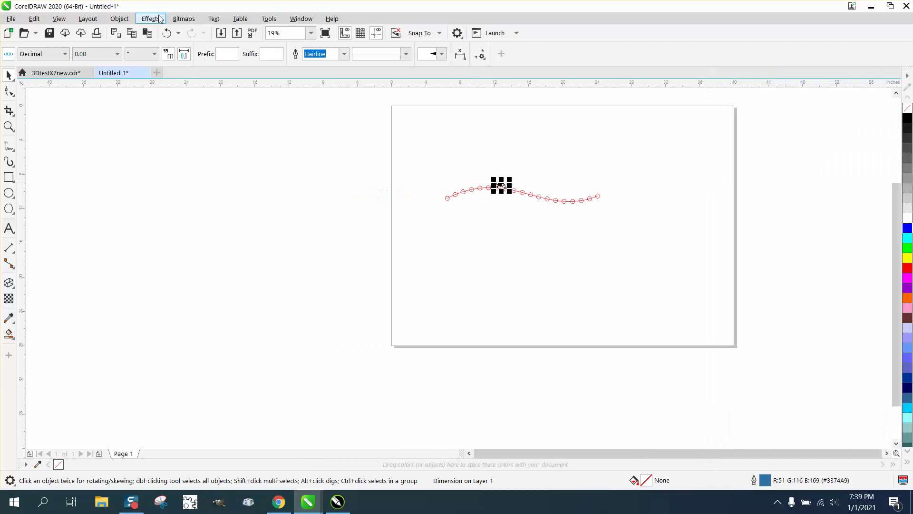
{"action": "left_click", "coordinate": [120, 18]}
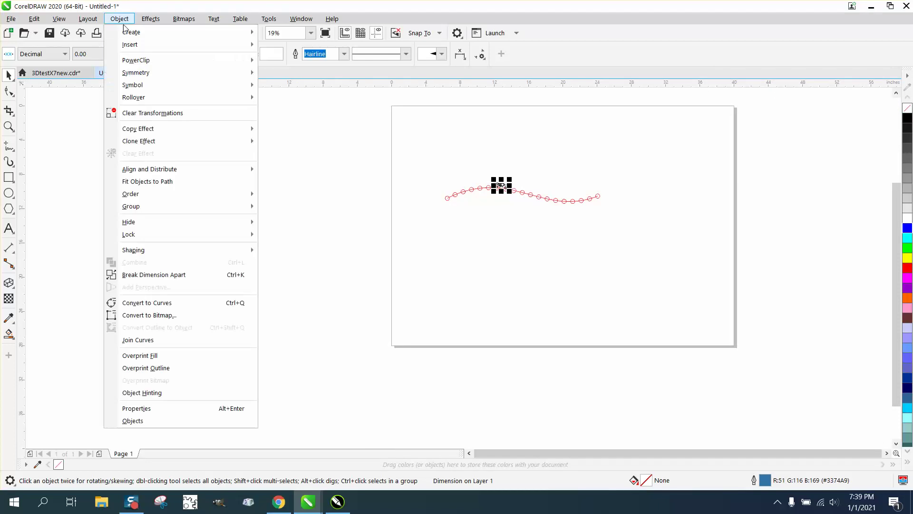
{"action": "left_click", "coordinate": [165, 182]}
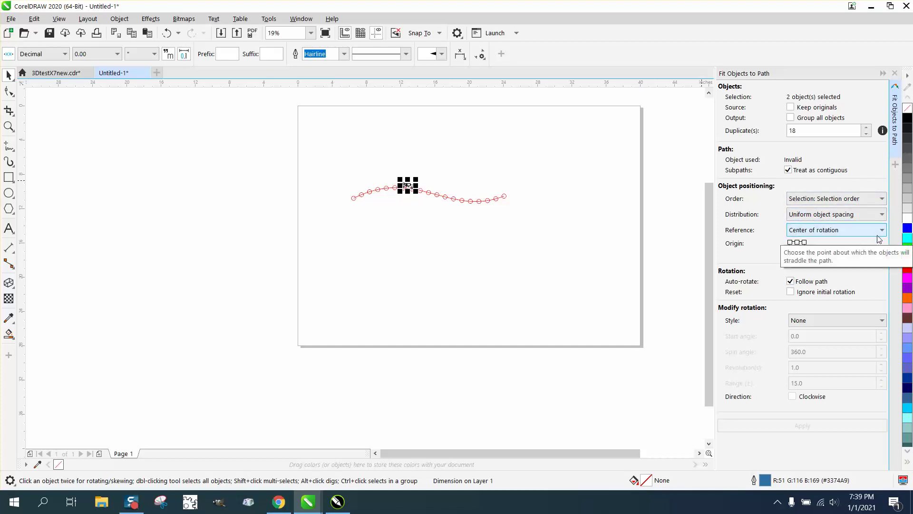
Zoom in on the full row of circles along the wavy curve.
{"action": "left_click", "coordinate": [6, 127]}
{"action": "left_click", "coordinate": [41, 127]}
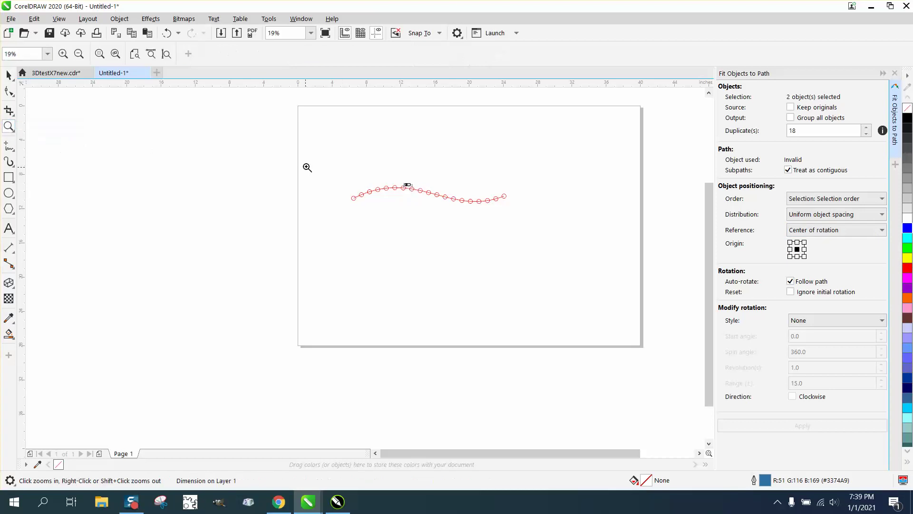
{"action": "left_click_drag", "start_coordinate": [332, 163], "coordinate": [553, 253]}
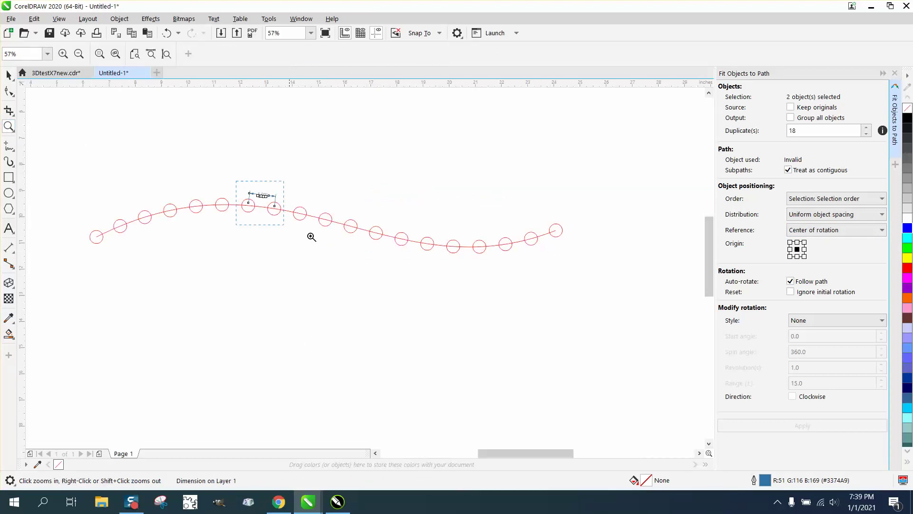